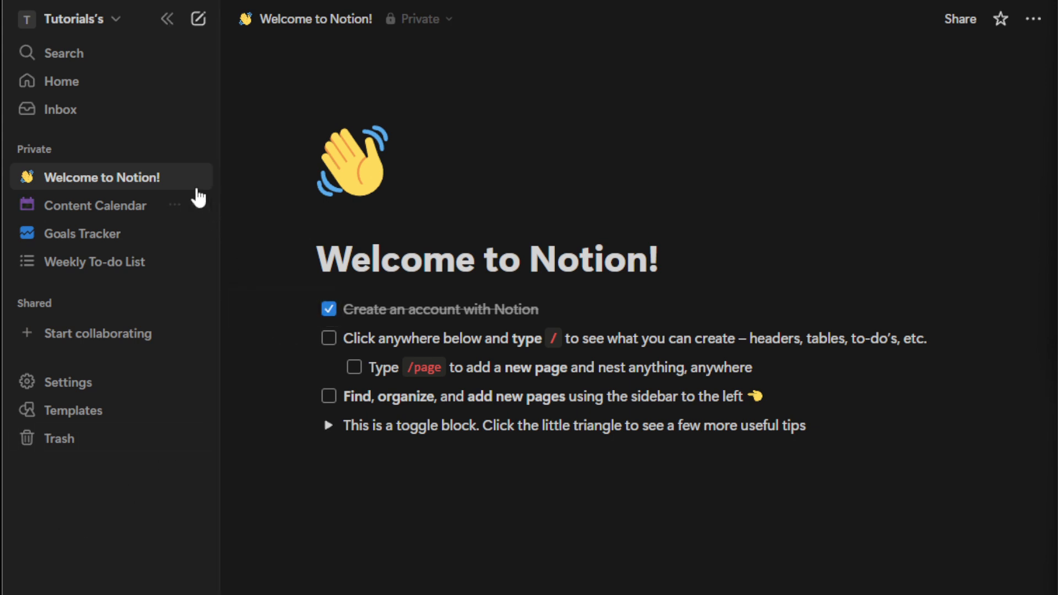
# - Create a new private page titled "Event Planning"
pyautogui.click(197, 157)
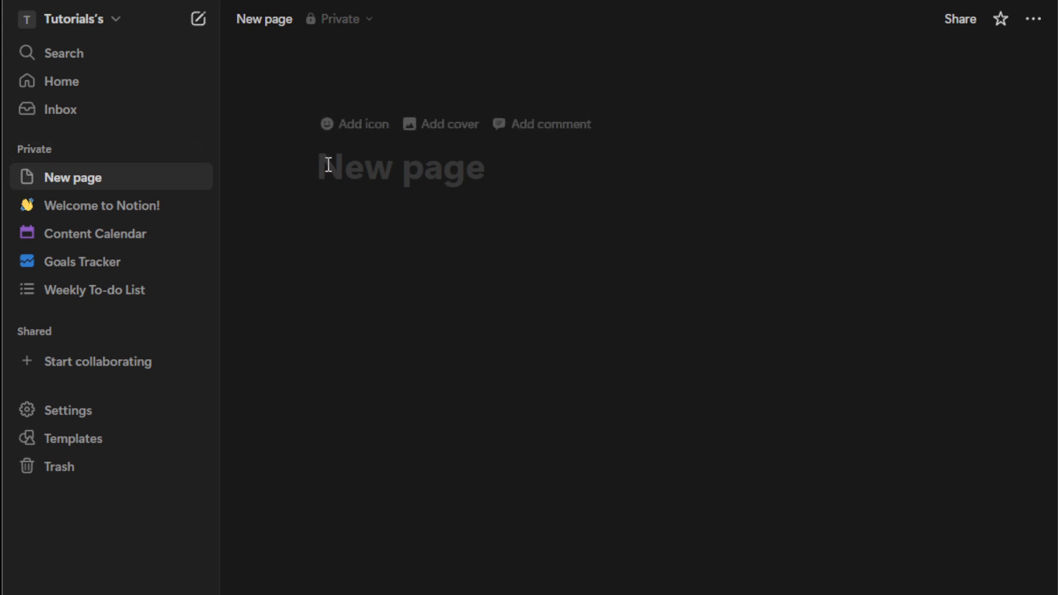
pyautogui.write('Event')
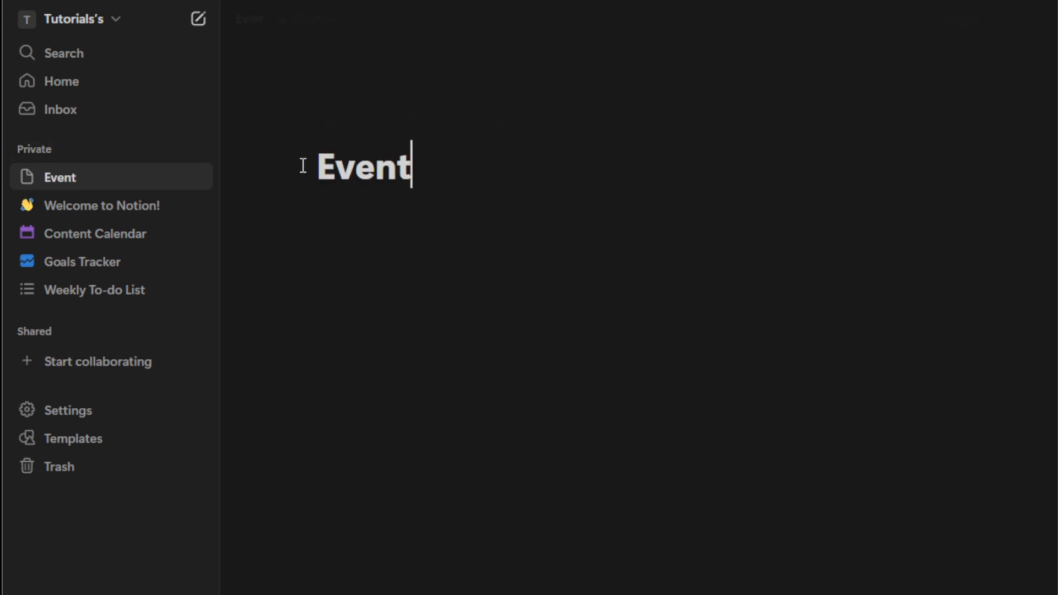
pyautogui.write(' Planning')
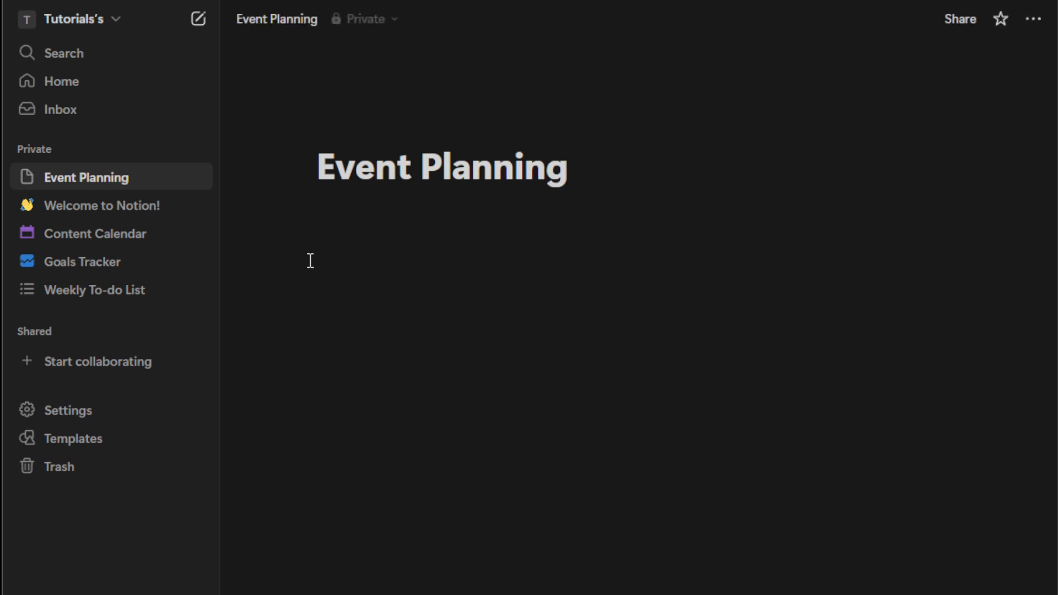
# - Insert a table view database in the page body below the title and dismiss the database source options
pyautogui.click(352, 243)
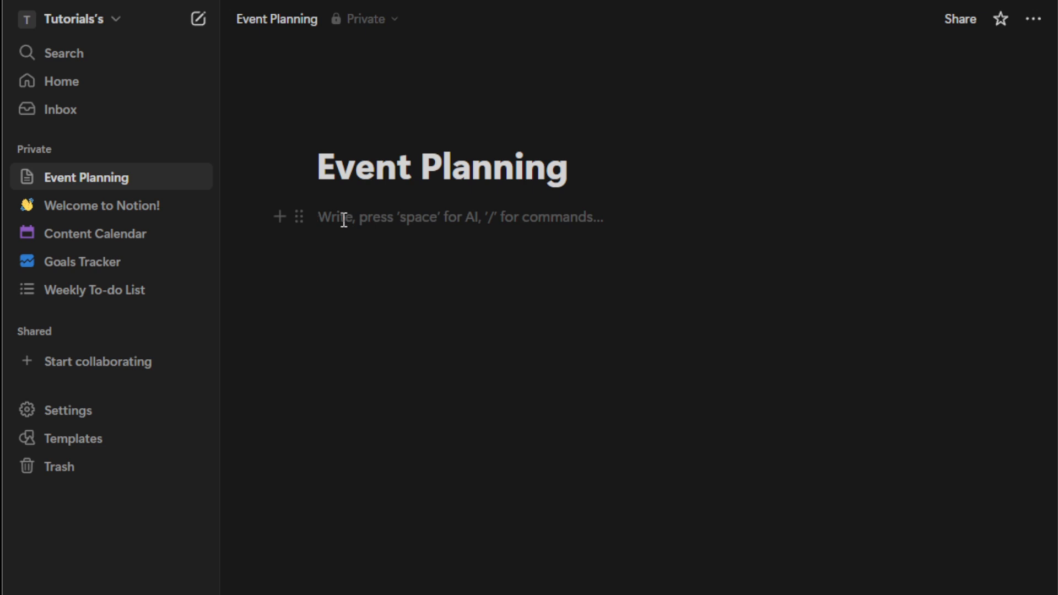
pyautogui.write('/table')
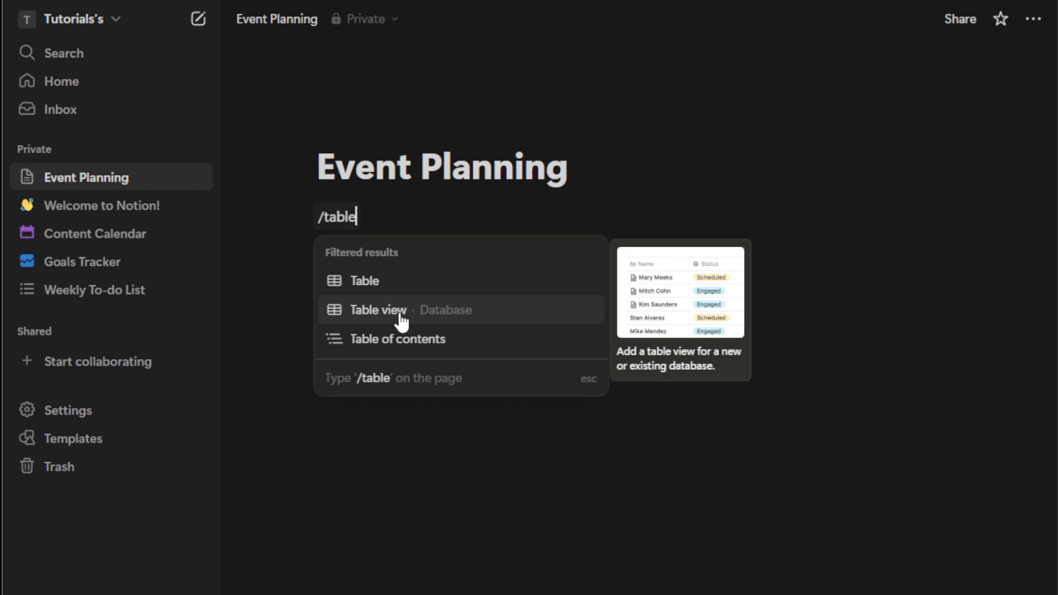
pyautogui.click(489, 312)
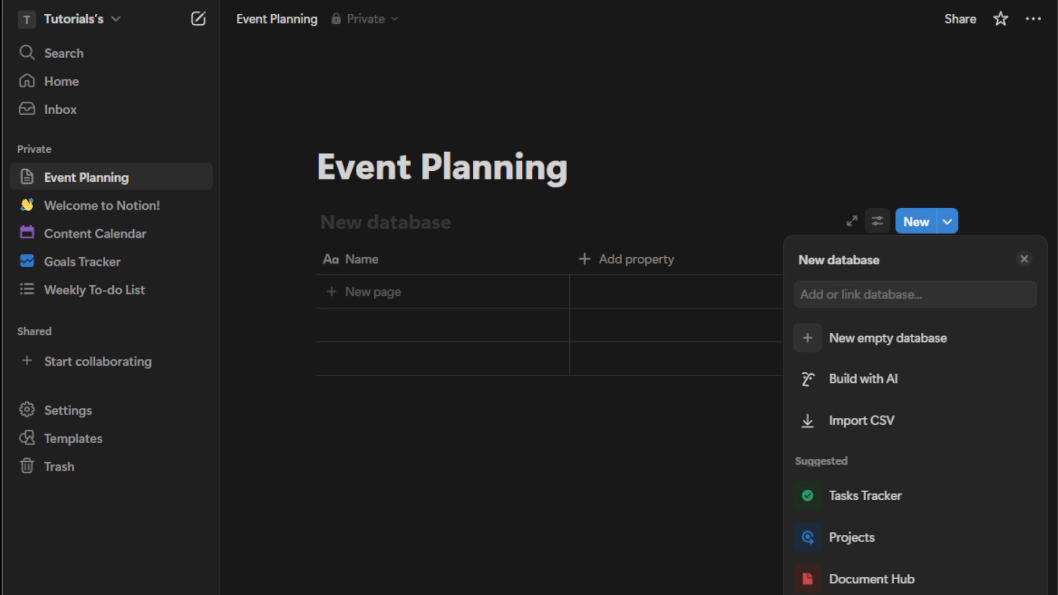
pyautogui.click(536, 254)
# - Narrow the database's Name column and rename it "Tasks"
pyautogui.moveTo(568, 262); pyautogui.dragTo(489, 259)
pyautogui.click(393, 267)
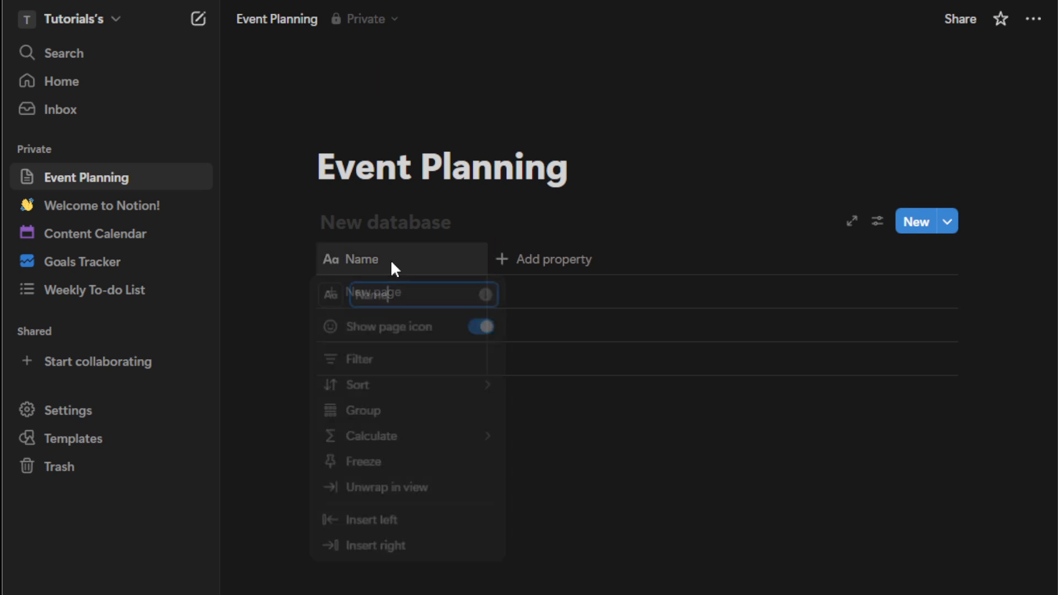
pyautogui.doubleClick(400, 296)
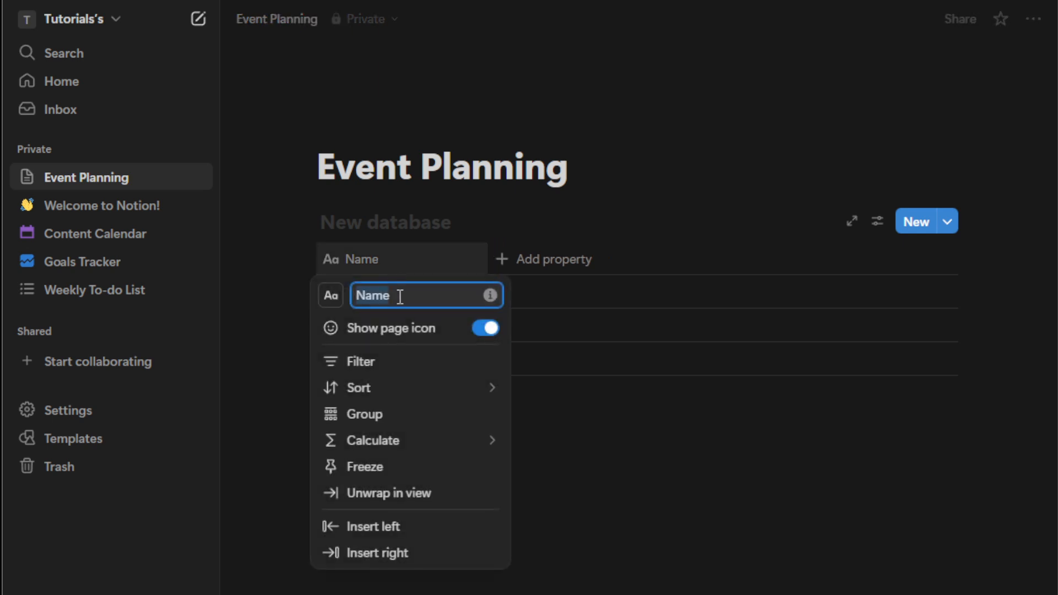
pyautogui.write('Tasks')
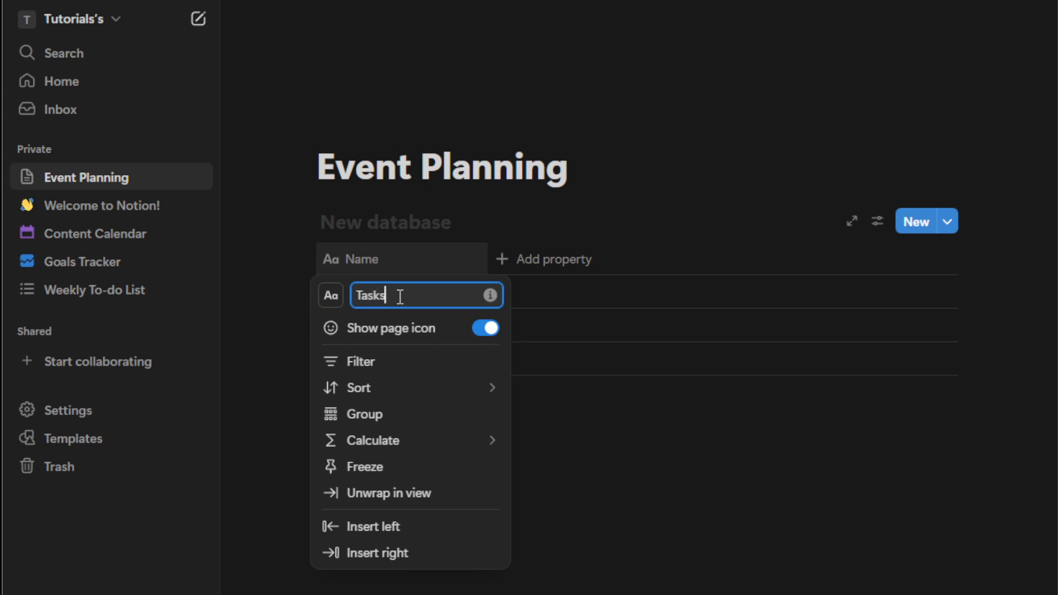
pyautogui.click(640, 460)
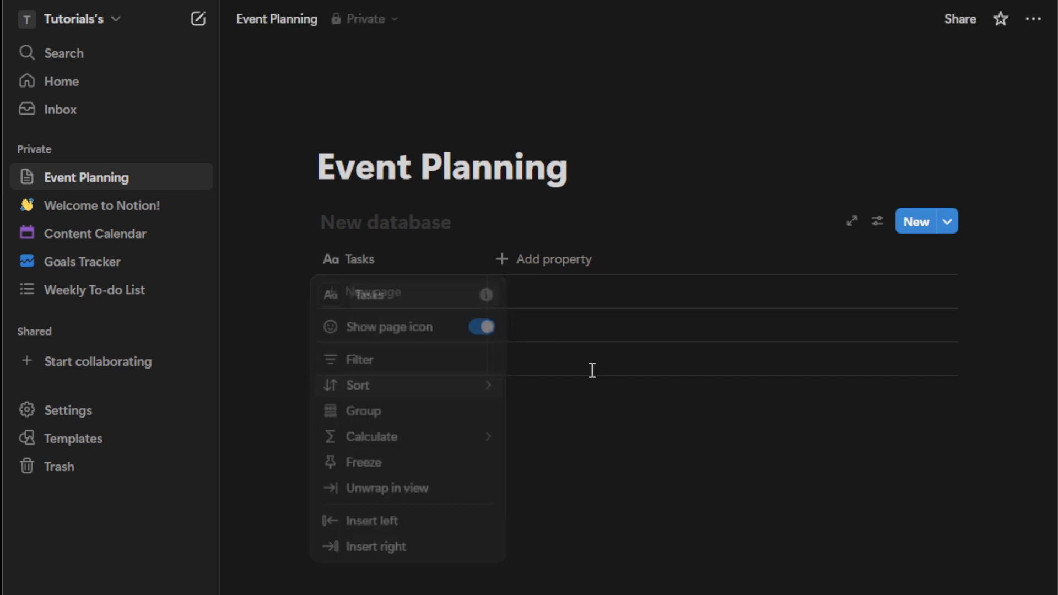
# - Title the new database "Task Tracker"
pyautogui.click(435, 218)
pyautogui.write('Tas')
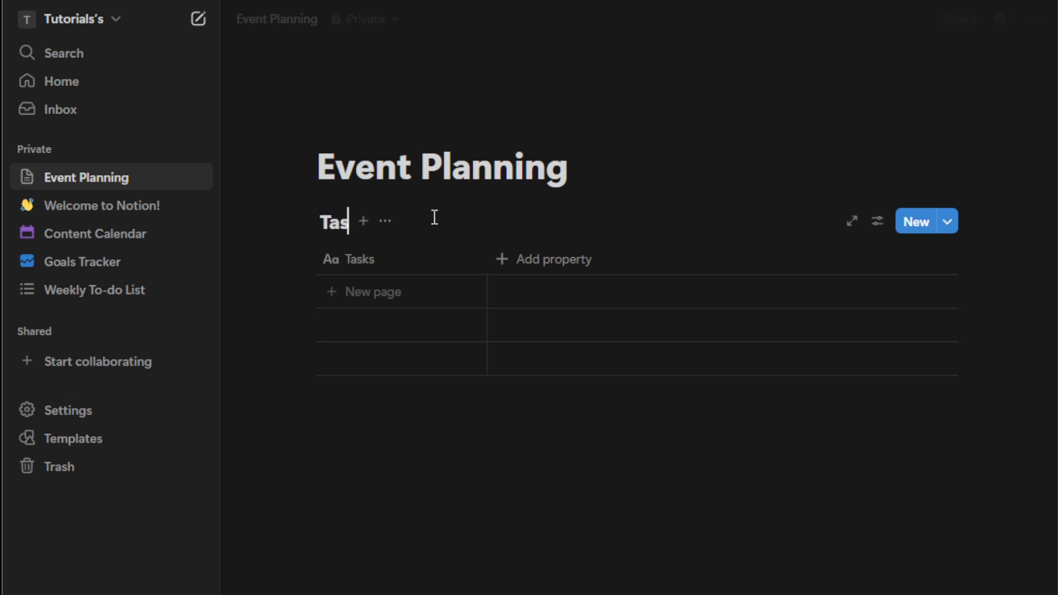
pyautogui.write('k Tracker')
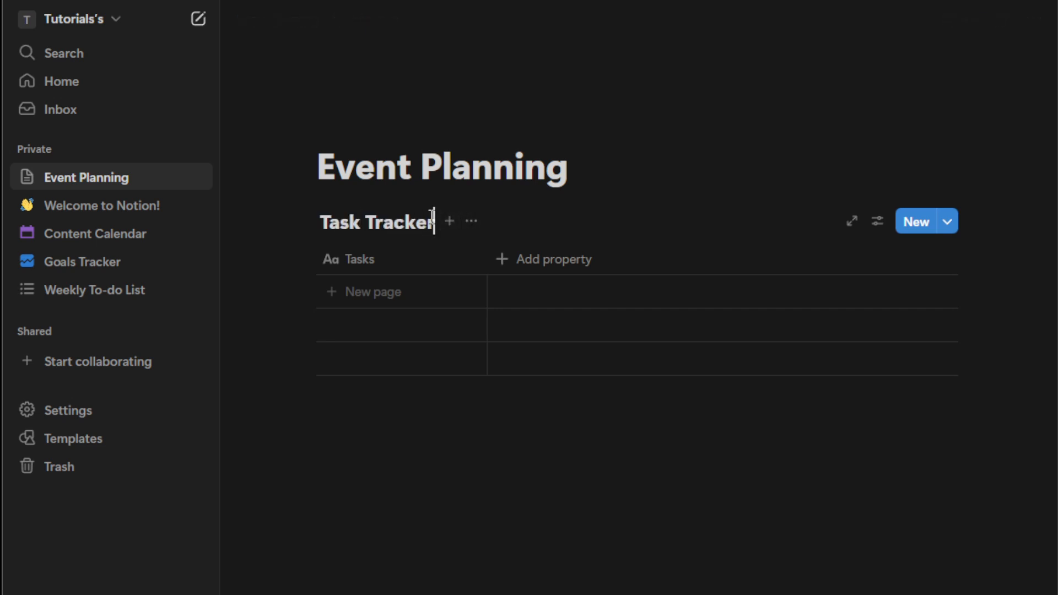
pyautogui.click(386, 450)
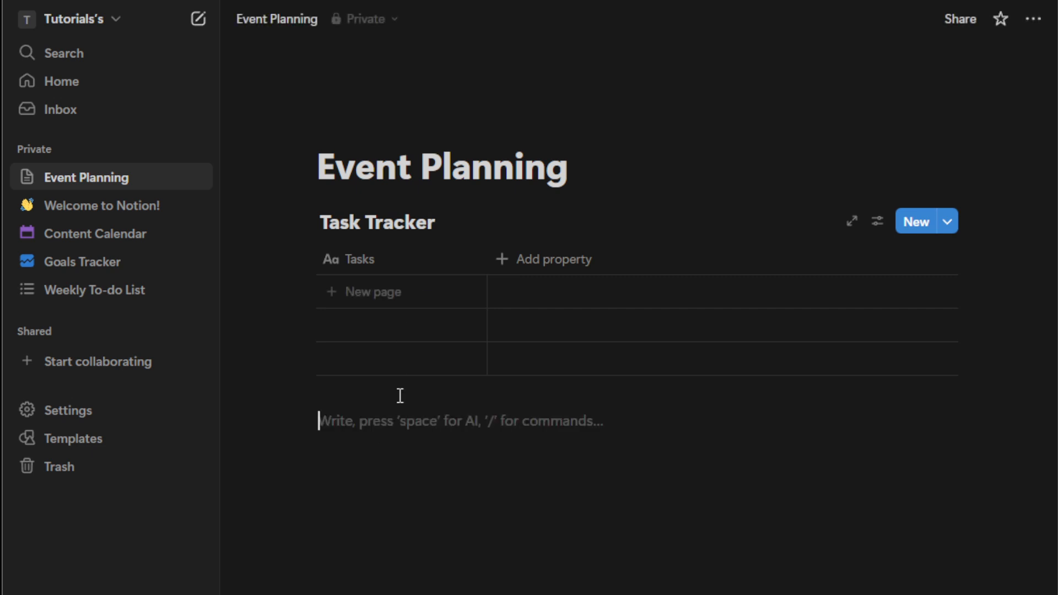
# - Add a Date property and a Number property named "Budget" to the Task Tracker table
pyautogui.click(527, 260)
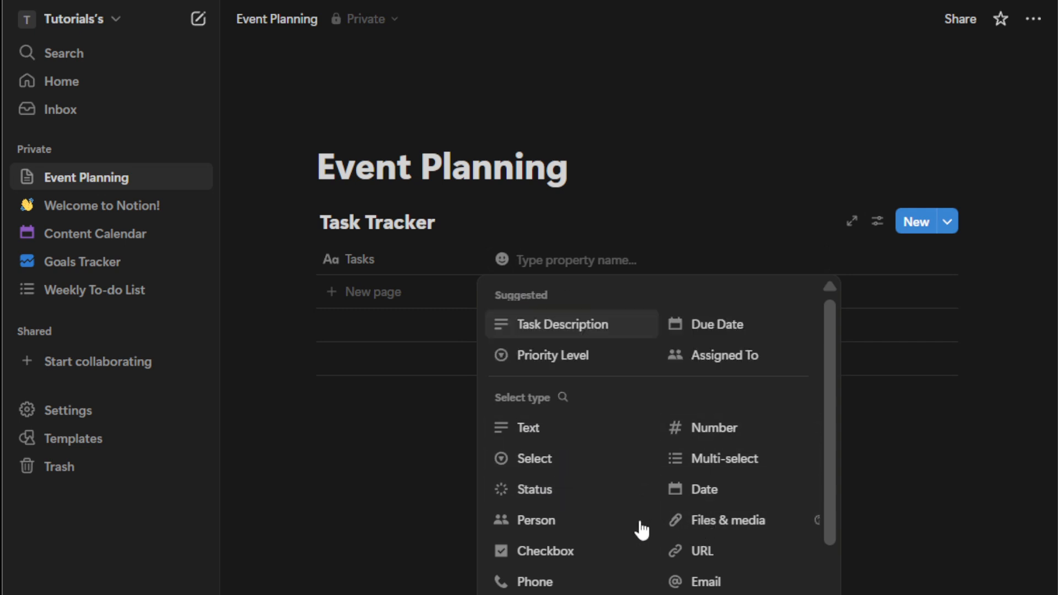
pyautogui.click(699, 488)
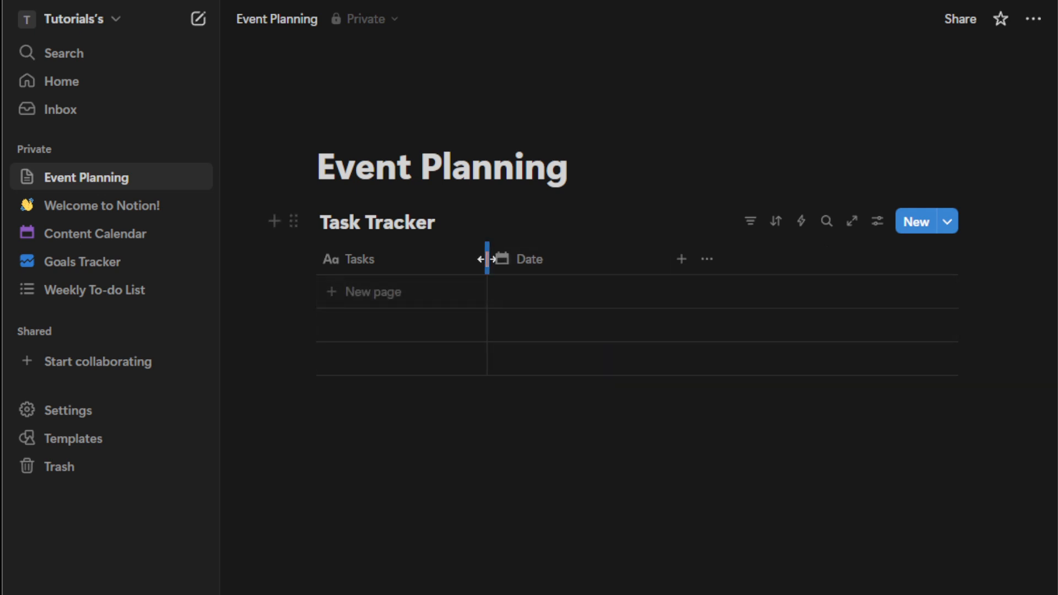
pyautogui.click(680, 263)
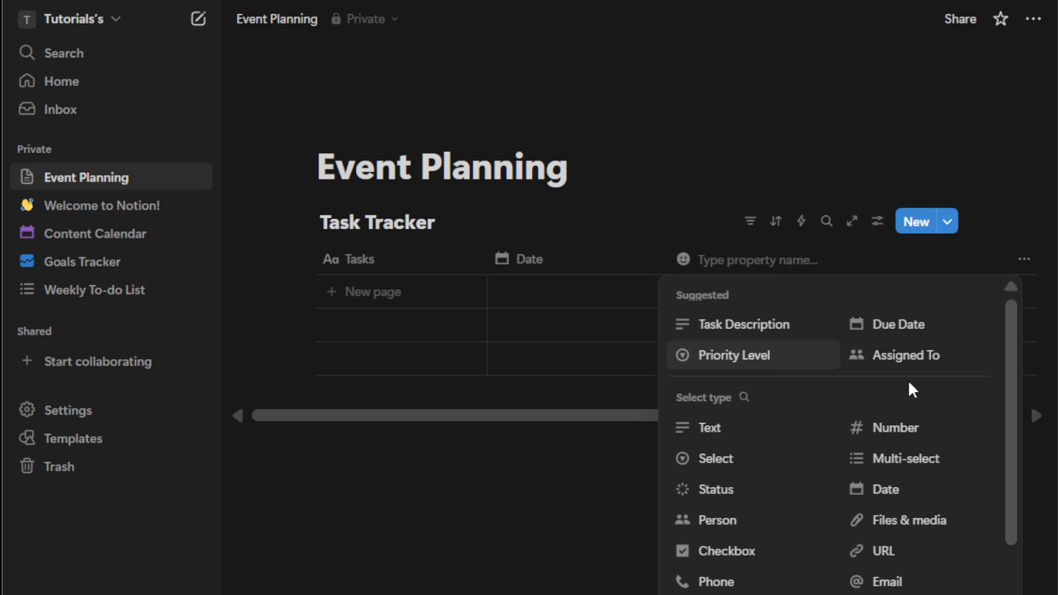
pyautogui.click(913, 435)
pyautogui.click(740, 263)
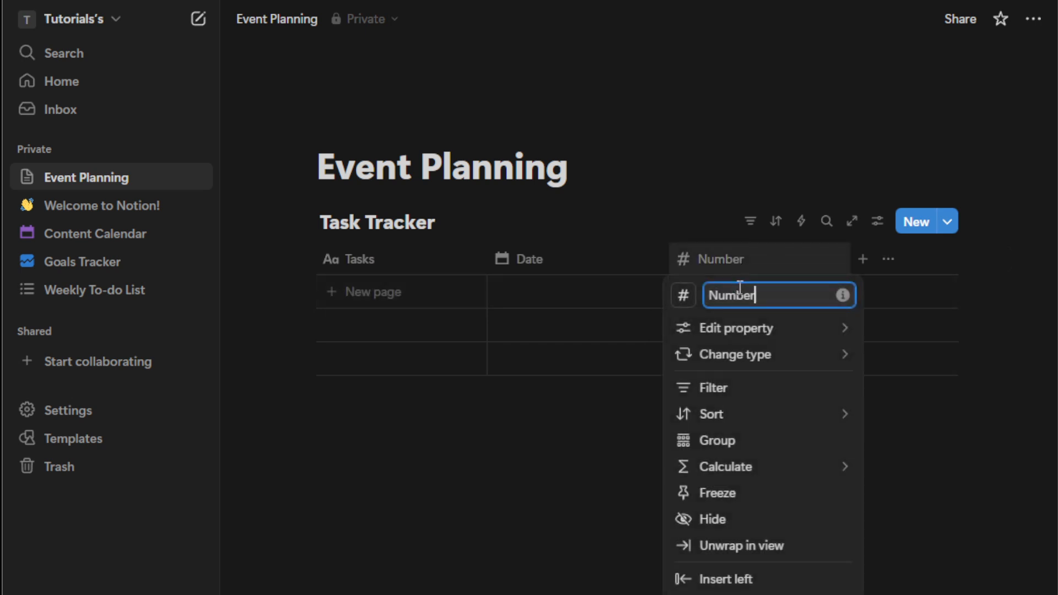
pyautogui.doubleClick(745, 292)
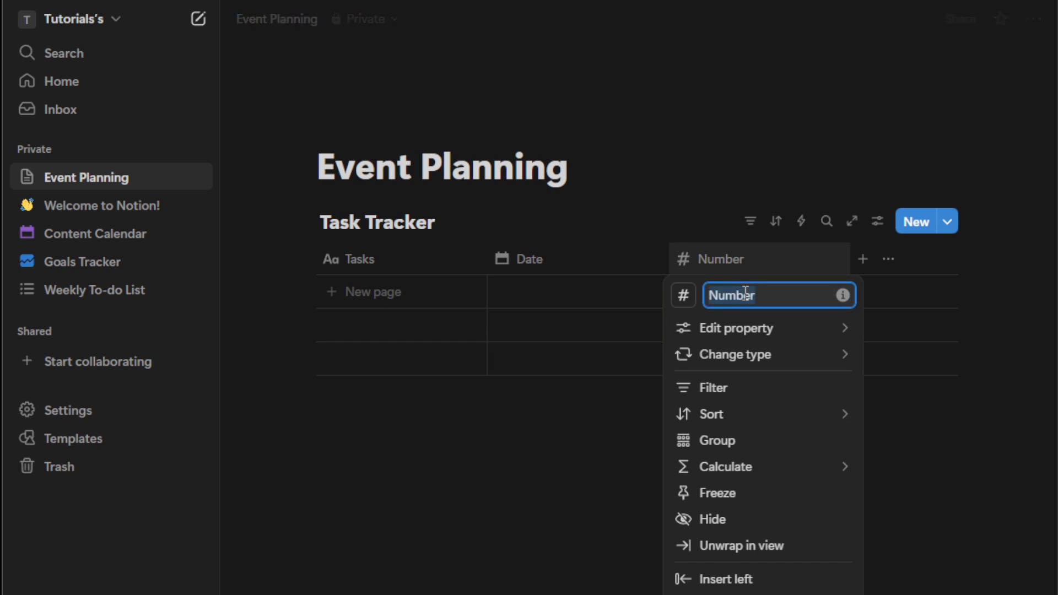
pyautogui.write('Budget')
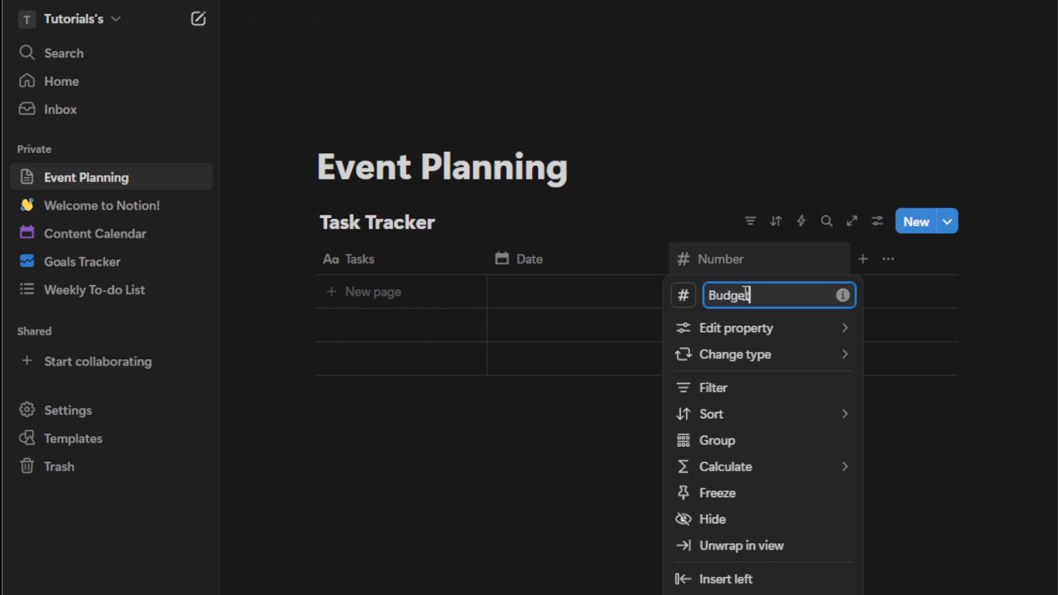
pyautogui.click(894, 431)
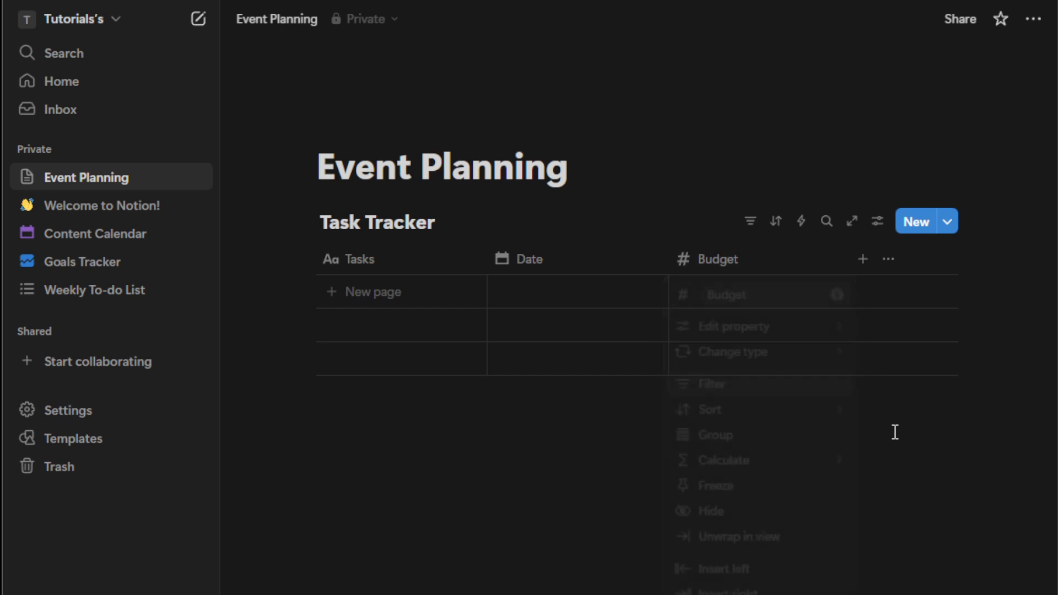
# - Add a Text property named "Vendors" after the Budget column
pyautogui.click(863, 260)
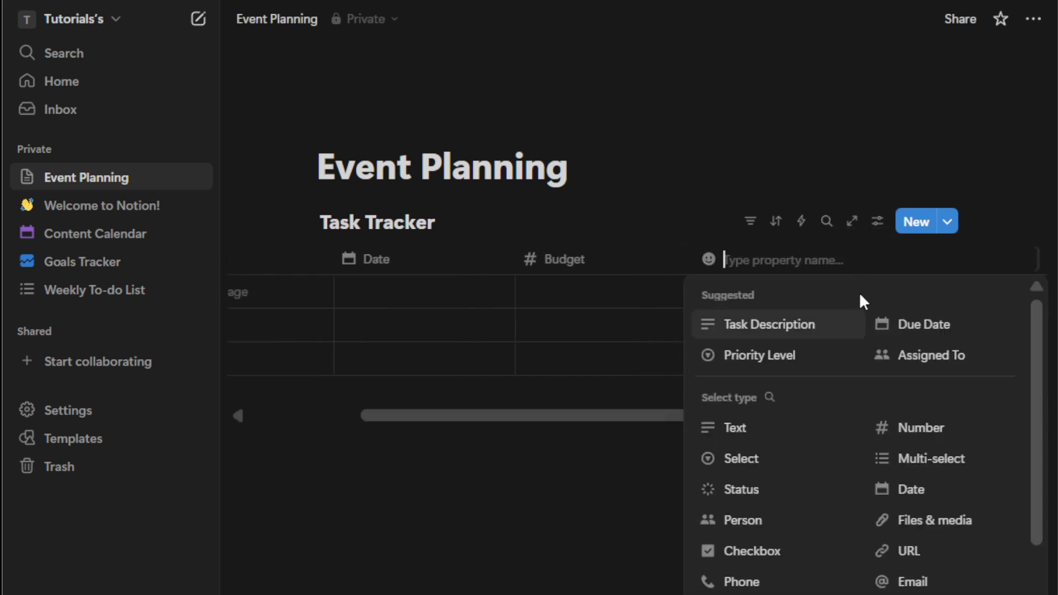
pyautogui.click(792, 434)
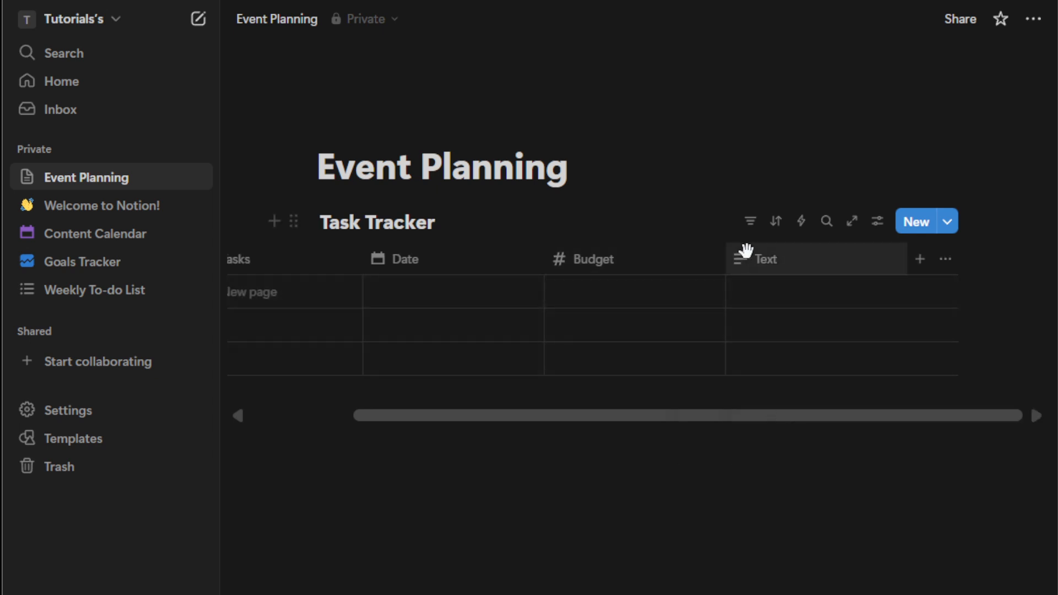
pyautogui.click(763, 259)
pyautogui.hotkey('ctrl', 'a')
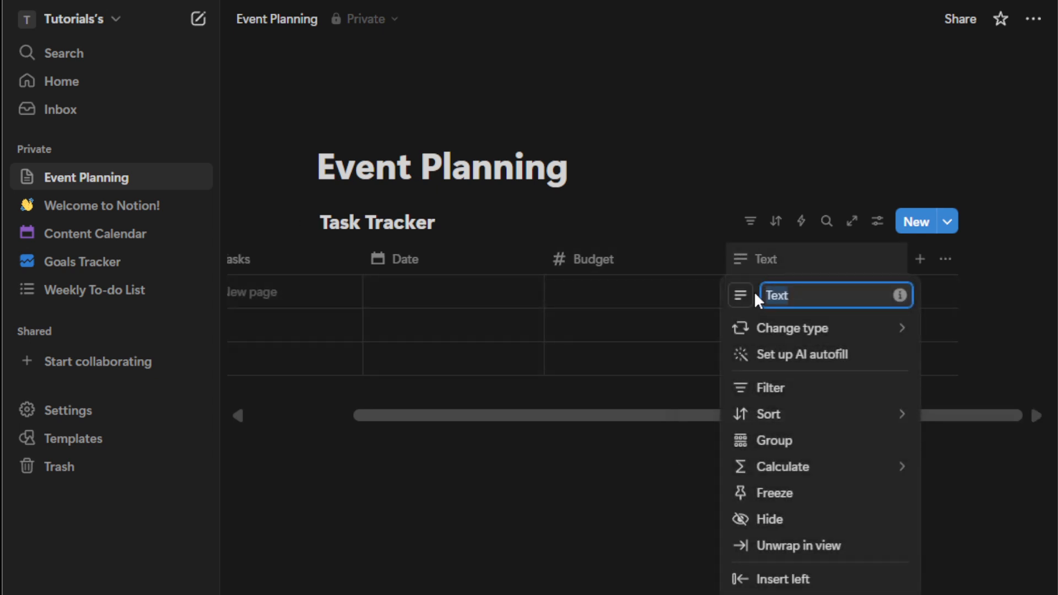
pyautogui.write('Veendor')
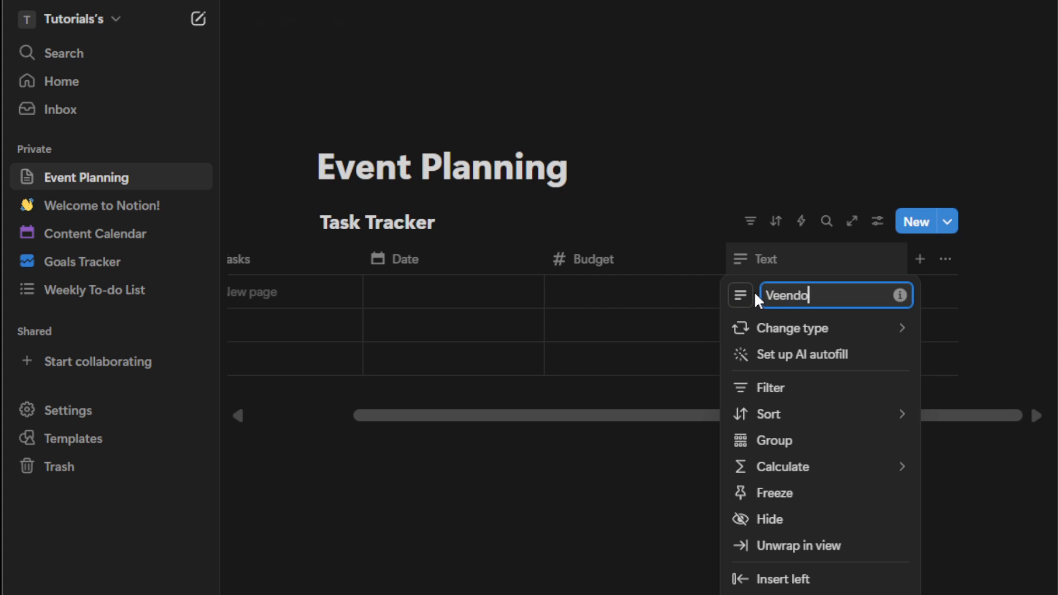
pyautogui.press('BackSpace')
pyautogui.press('BackSpace')
pyautogui.press('BackSpace')
pyautogui.press('BackSpace')
pyautogui.press('BackSpace')
pyautogui.write('ndors')
pyautogui.click(593, 521)
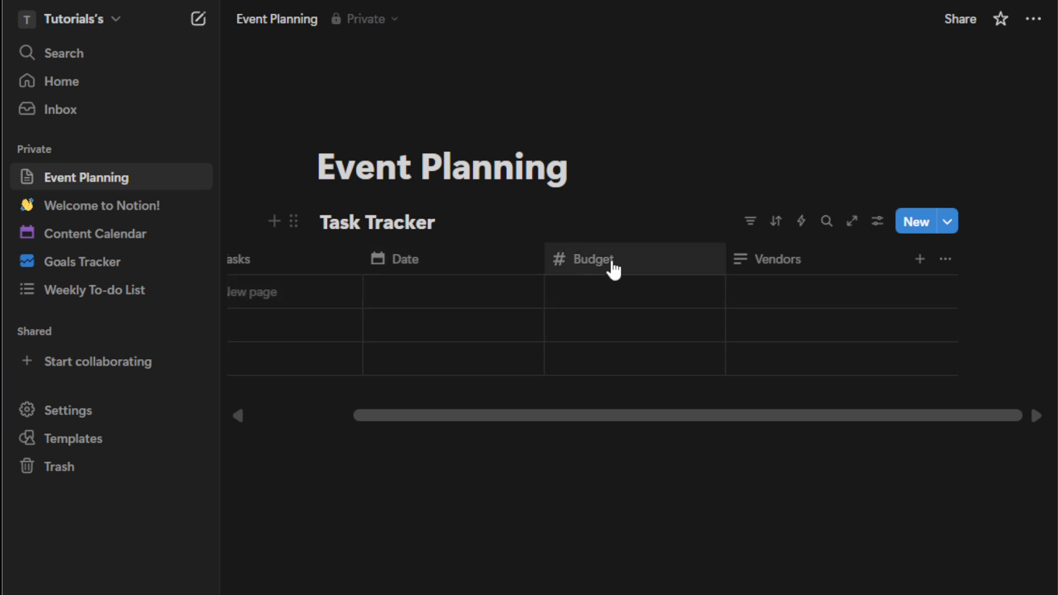
# - Reorder the property columns after Tasks to Budget, Vendors, Date
pyautogui.moveTo(579, 260); pyautogui.dragTo(408, 259)
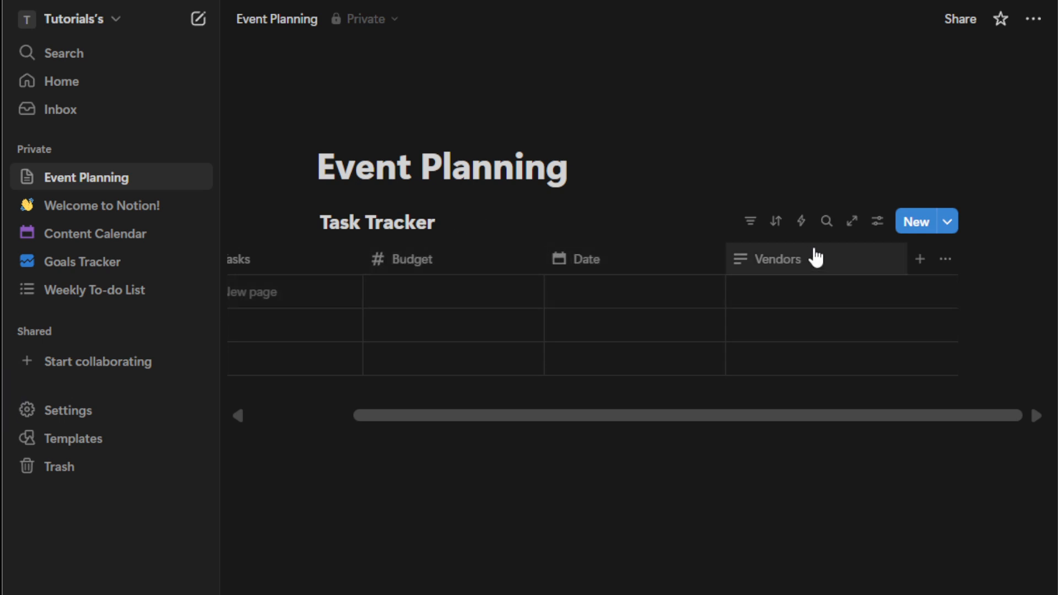
pyautogui.moveTo(815, 255); pyautogui.dragTo(584, 234)
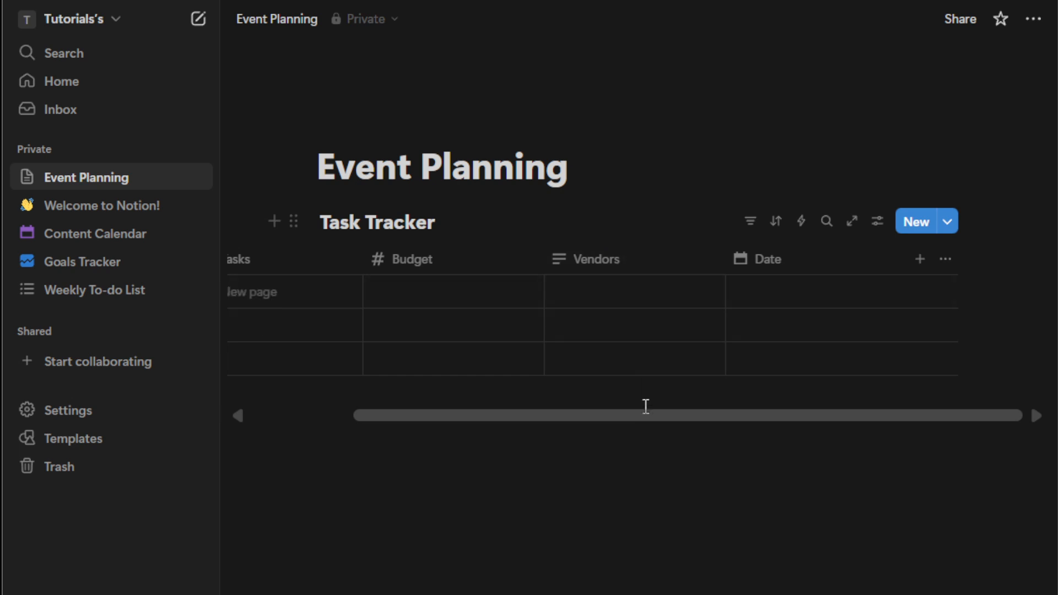
pyautogui.moveTo(628, 415); pyautogui.dragTo(561, 416)
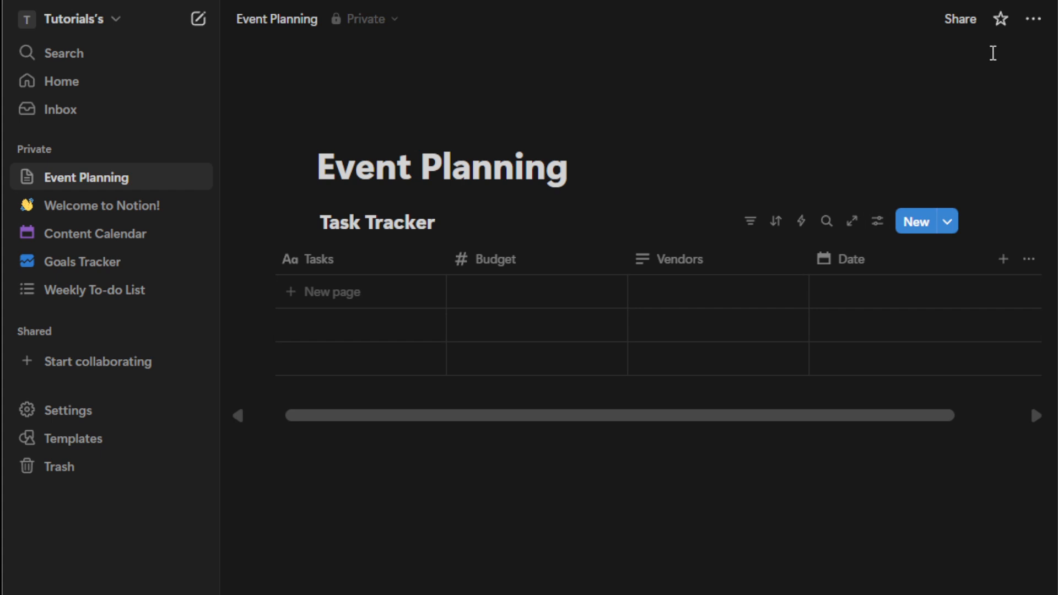
# - Start a share invitation for the Event Planning page and enter the invitee's email address
pyautogui.click(970, 23)
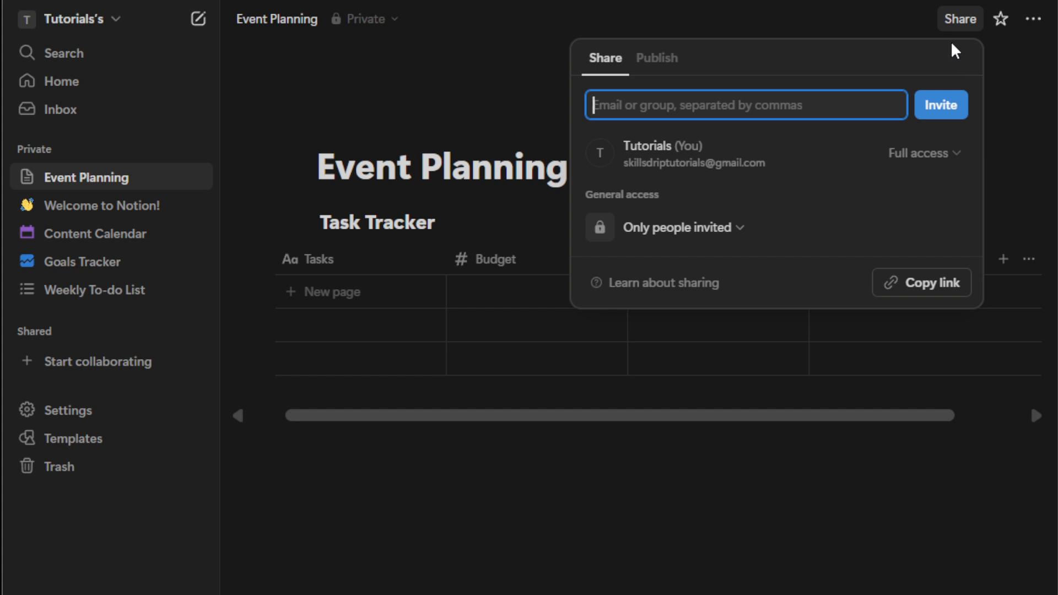
pyautogui.write('@')
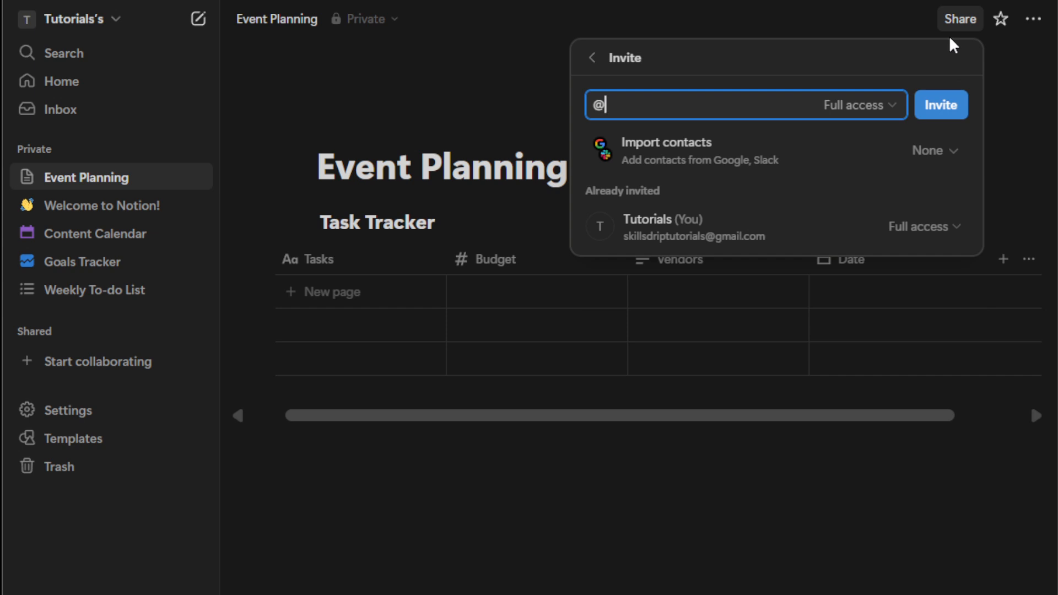
pyautogui.press('BackSpace')
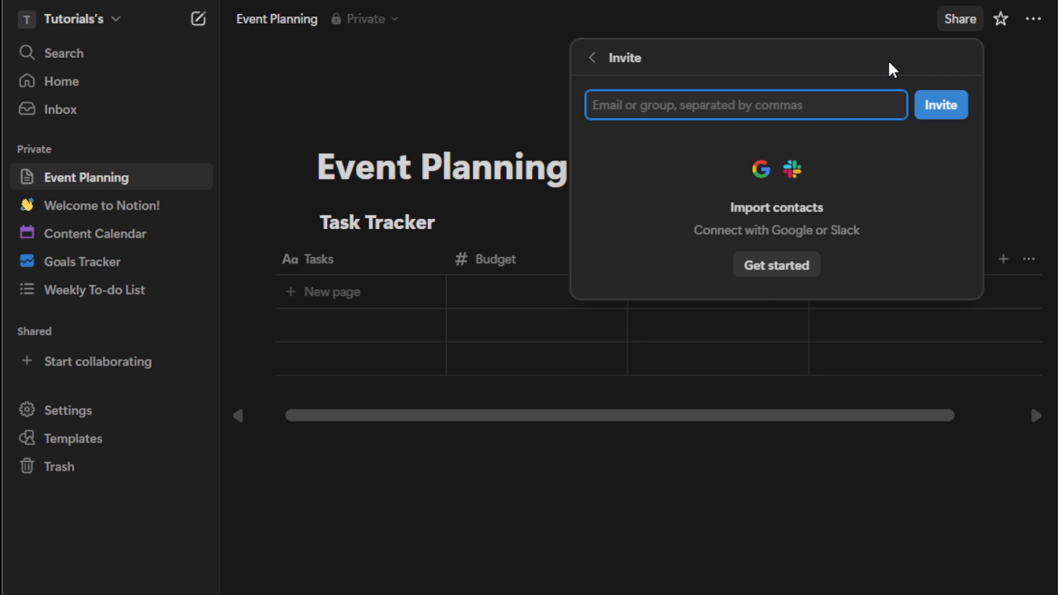
pyautogui.write('email')
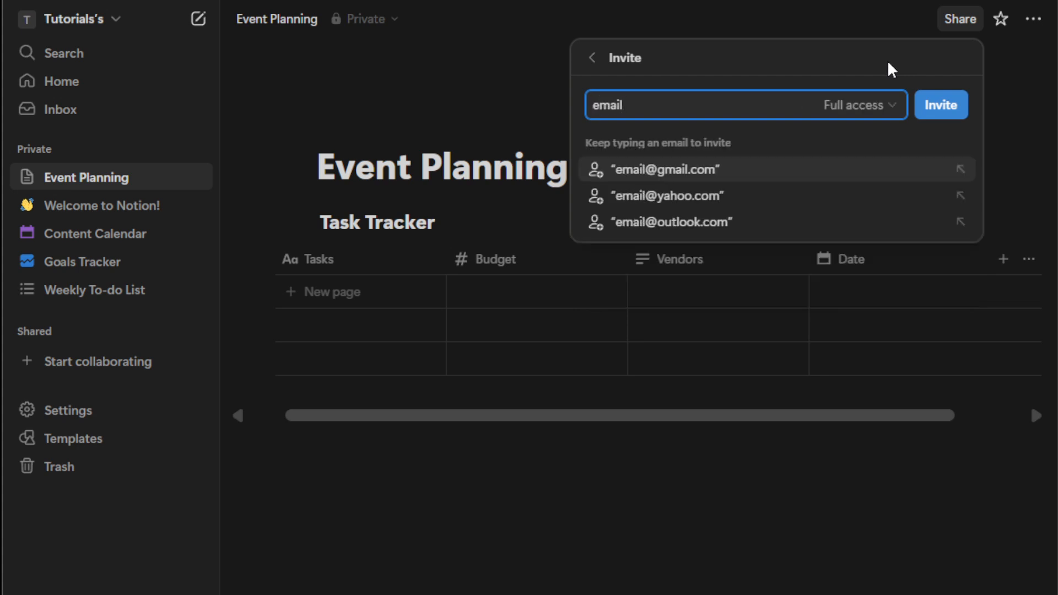
pyautogui.write('@ag')
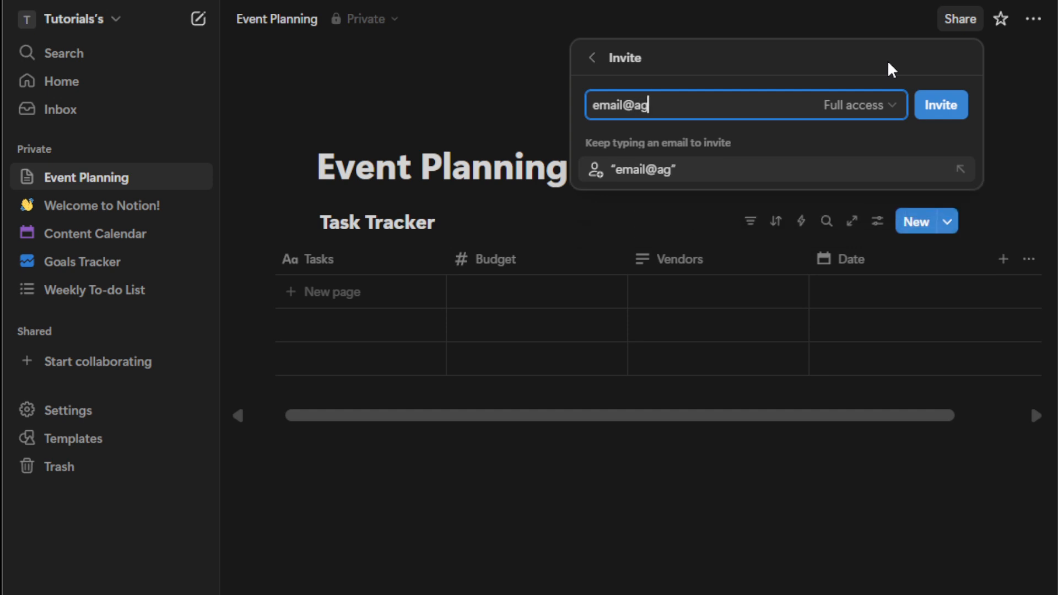
pyautogui.press('BackSpace')
pyautogui.write('dress')
pyautogui.press('BackSpace')
pyautogui.press('BackSpace')
pyautogui.press('BackSpace')
pyautogui.press('BackSpace')
pyautogui.write('dress.cp')
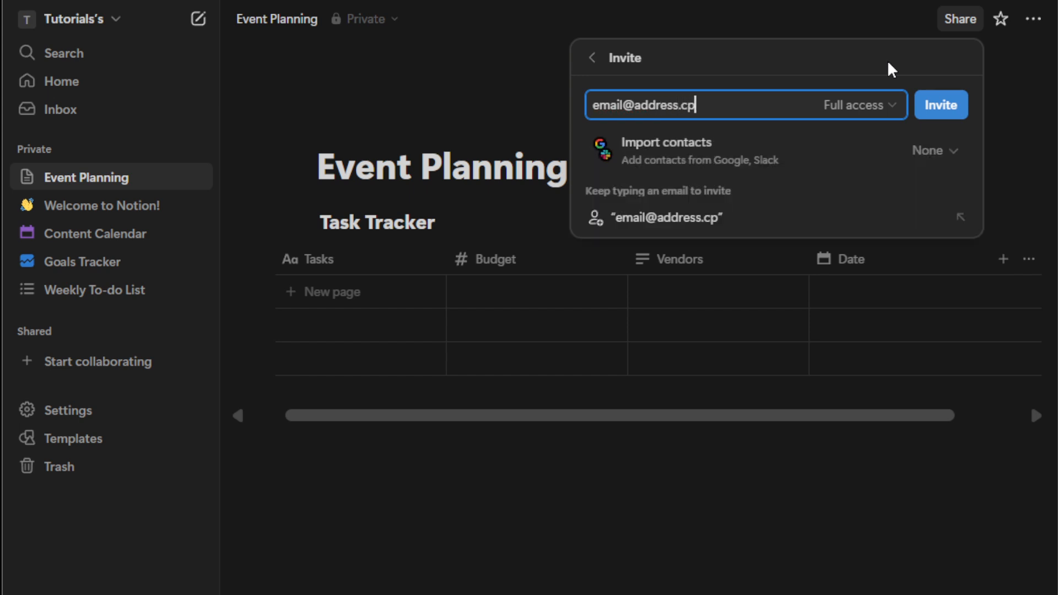
pyautogui.press('BackSpace')
pyautogui.write('om')
# - Examine the access levels offered for the invitee, and leave the sharing settings without sending the invitation
pyautogui.click(841, 104)
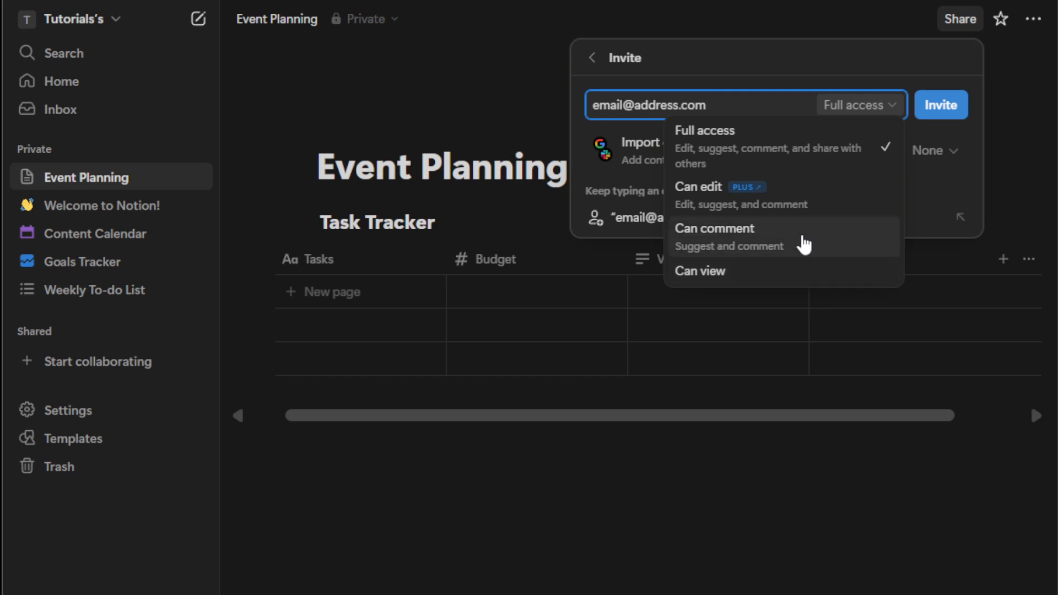
pyautogui.moveTo(805, 208)
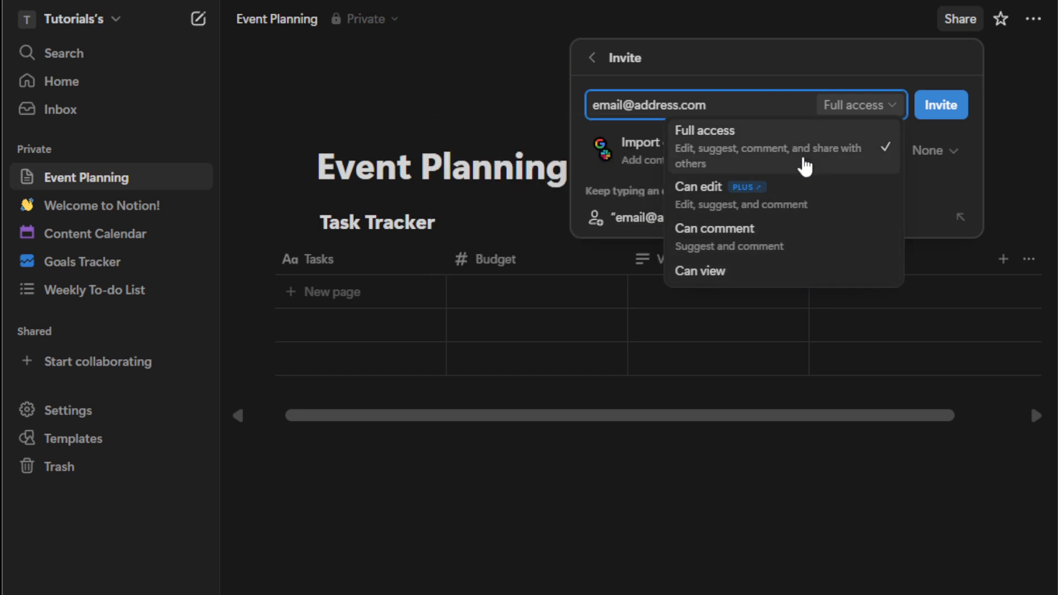
pyautogui.click(592, 58)
pyautogui.click(592, 59)
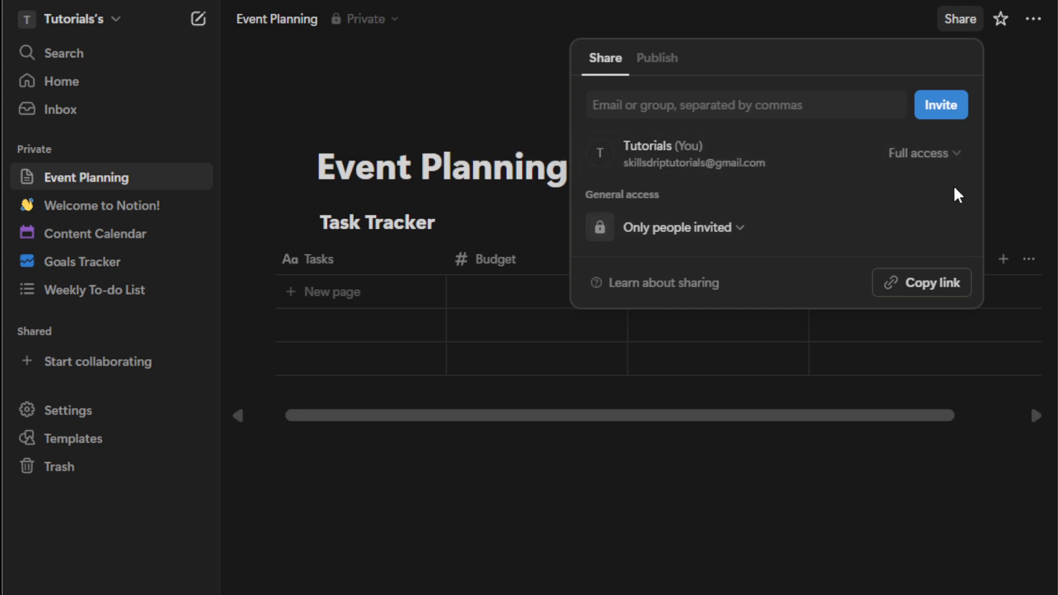
pyautogui.click(1028, 152)
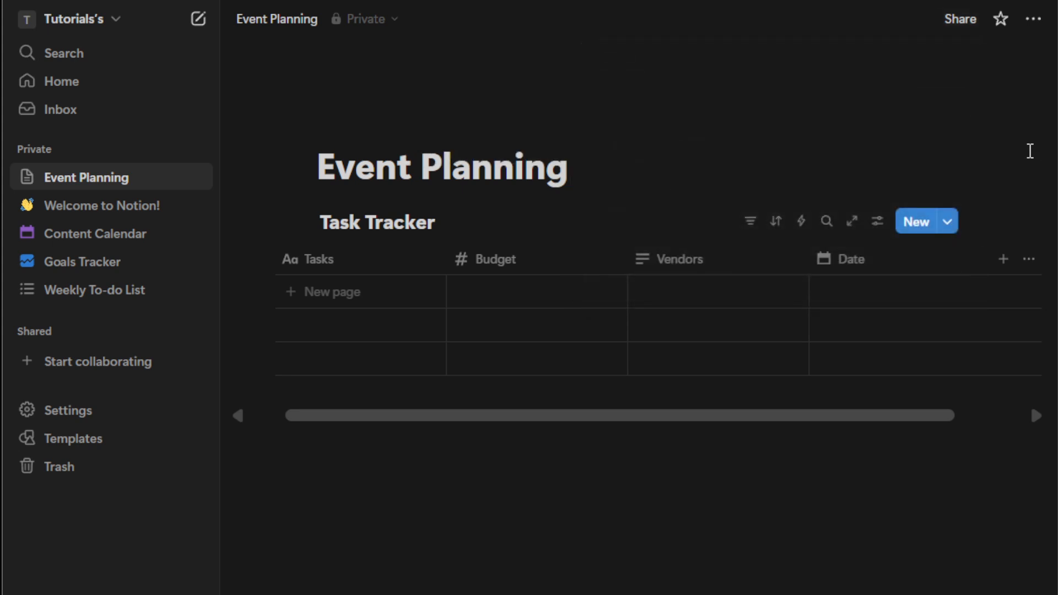